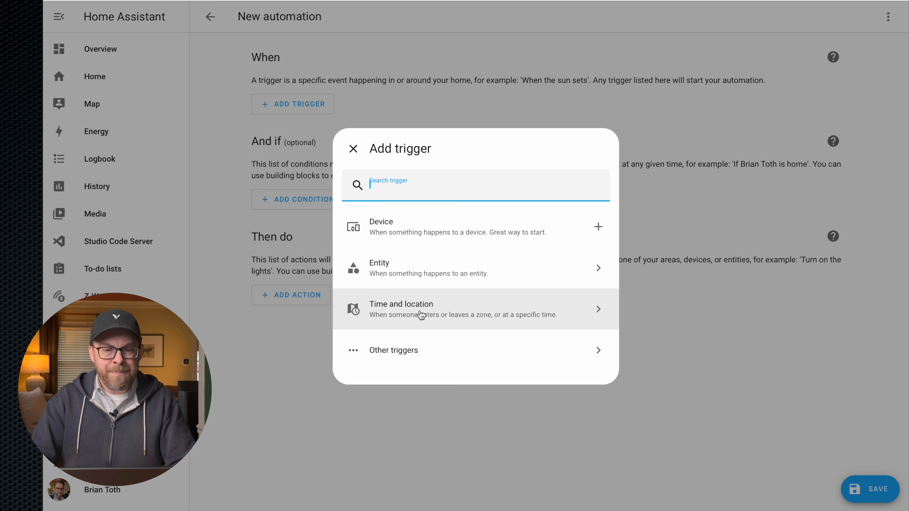
Step: Add a fixed-time trigger to the new automation and set its time to 11:00 PM
{"action": "left_click", "coordinate": [421, 315]}
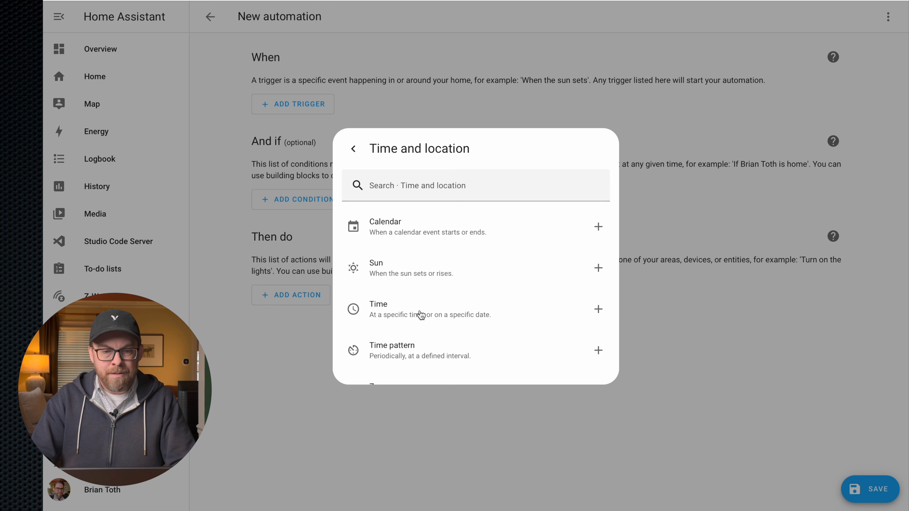
{"action": "left_click", "coordinate": [420, 315]}
{"action": "left_click", "coordinate": [276, 218]}
{"action": "type", "text": "11"}
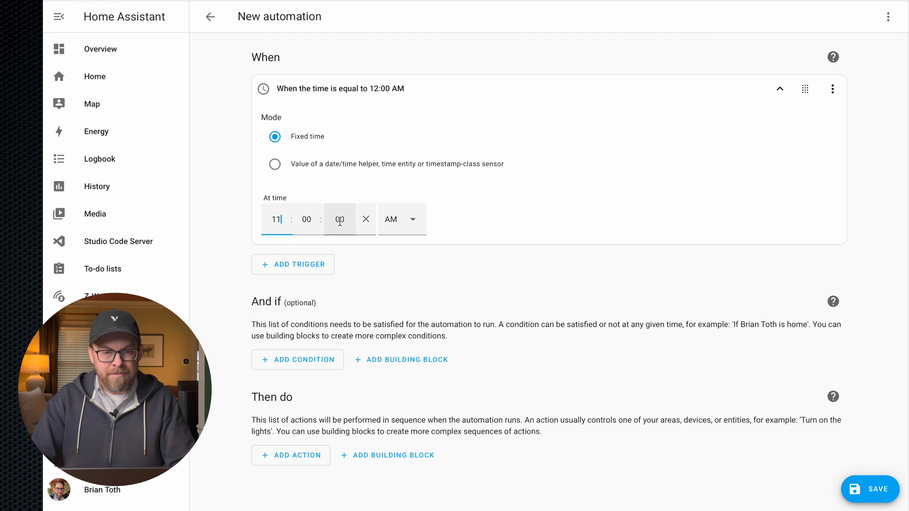
{"action": "left_click", "coordinate": [389, 224]}
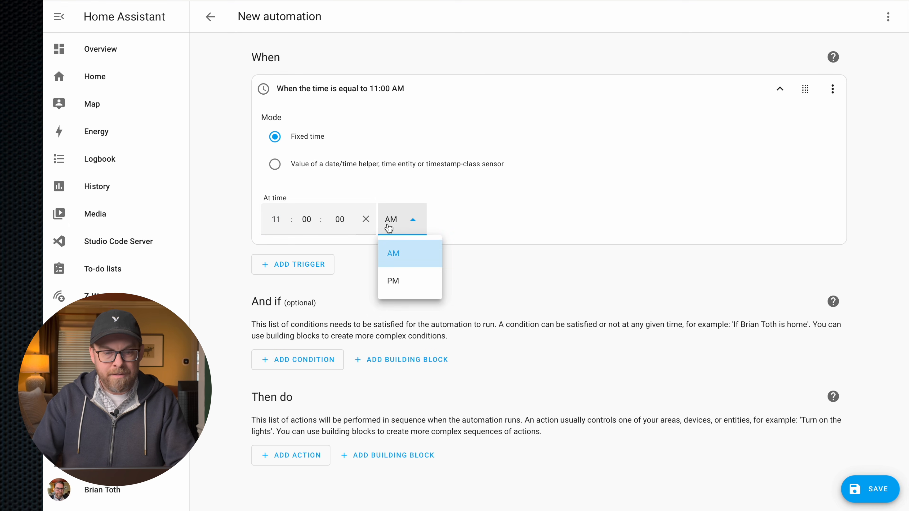
{"action": "left_click", "coordinate": [396, 293]}
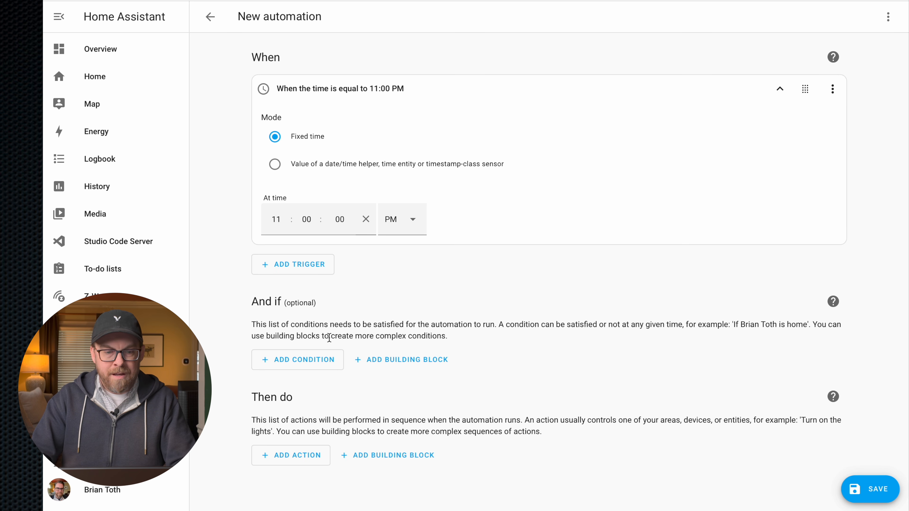
Step: Add a device condition for Right Garage Door requiring that the door is open
{"action": "left_click", "coordinate": [291, 370]}
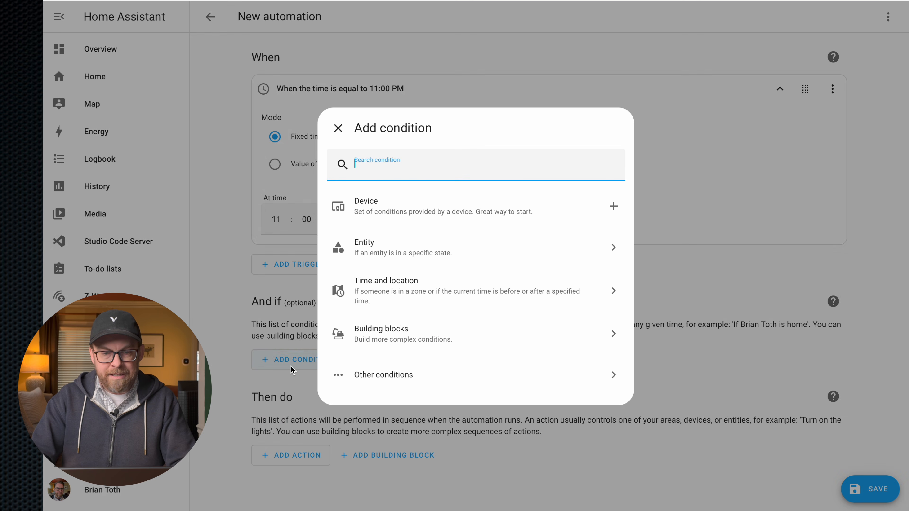
{"action": "left_click", "coordinate": [412, 223]}
{"action": "left_click", "coordinate": [349, 371]}
{"action": "type", "text": "garage"}
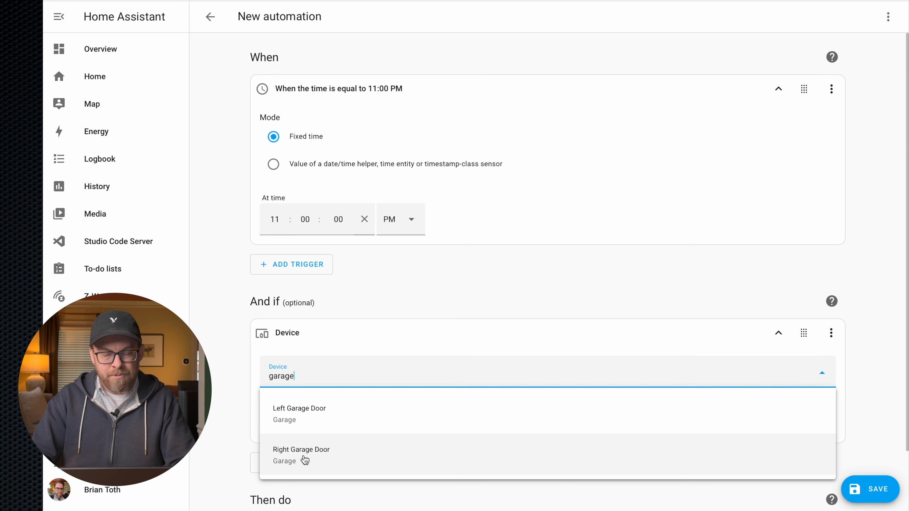
{"action": "left_click", "coordinate": [305, 460]}
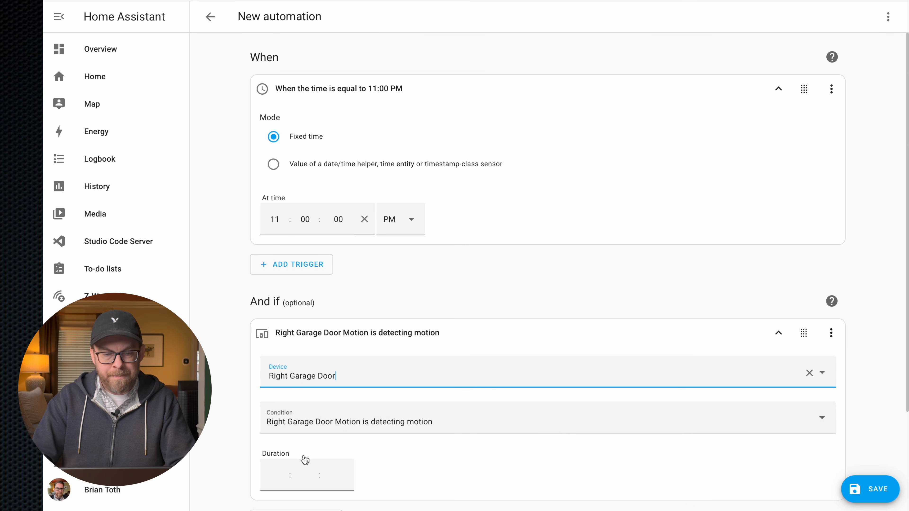
{"action": "left_click", "coordinate": [390, 416]}
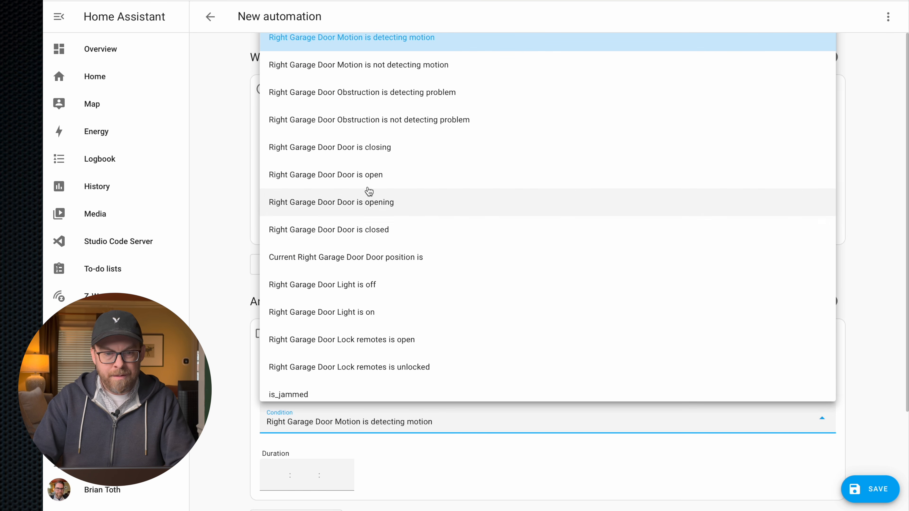
{"action": "left_click", "coordinate": [372, 185]}
Step: Add a second device condition for Left Garage Door requiring that the door is open
{"action": "scroll", "coordinate": [481, 315], "scroll_direction": "down", "scroll_amount": 2}
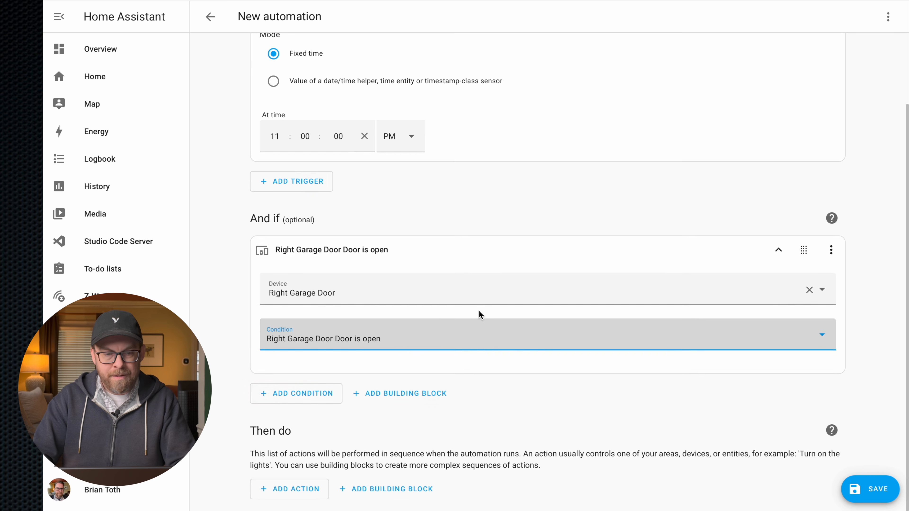
{"action": "left_click", "coordinate": [309, 400]}
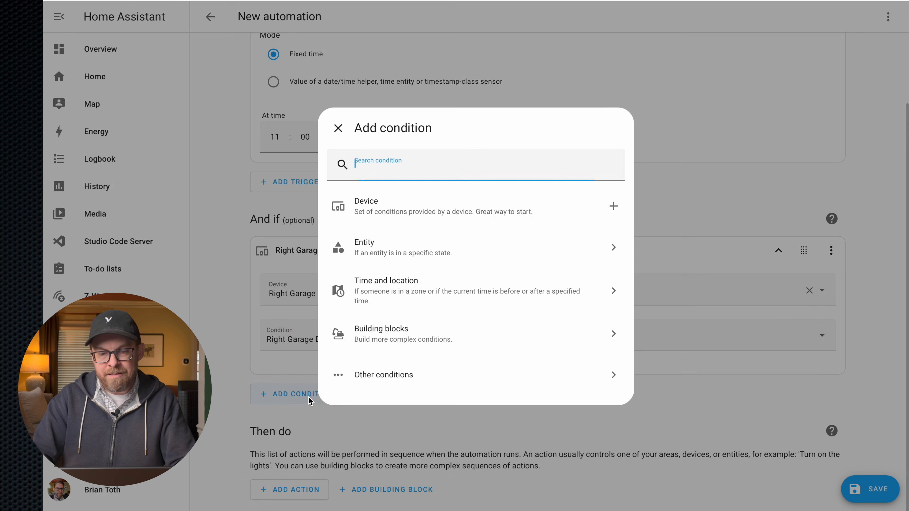
{"action": "left_click", "coordinate": [403, 210]}
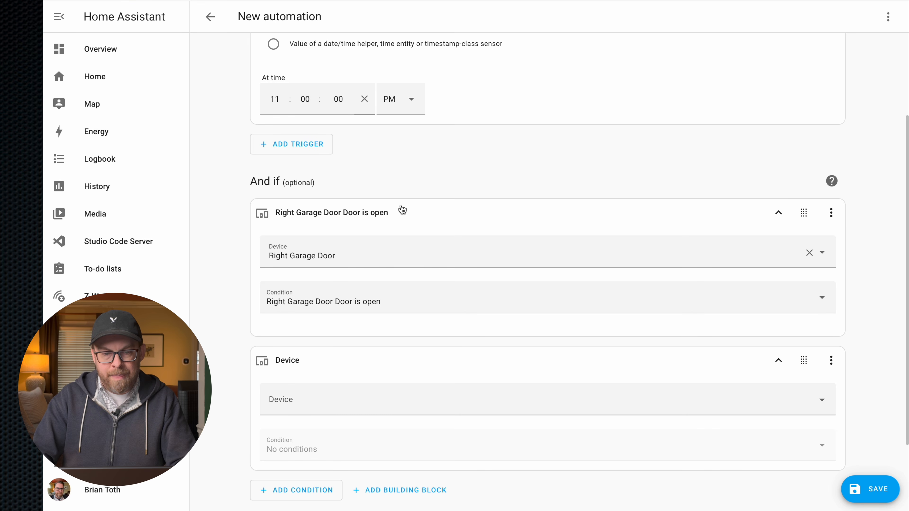
{"action": "left_click", "coordinate": [307, 396]}
{"action": "type", "text": "left gar"}
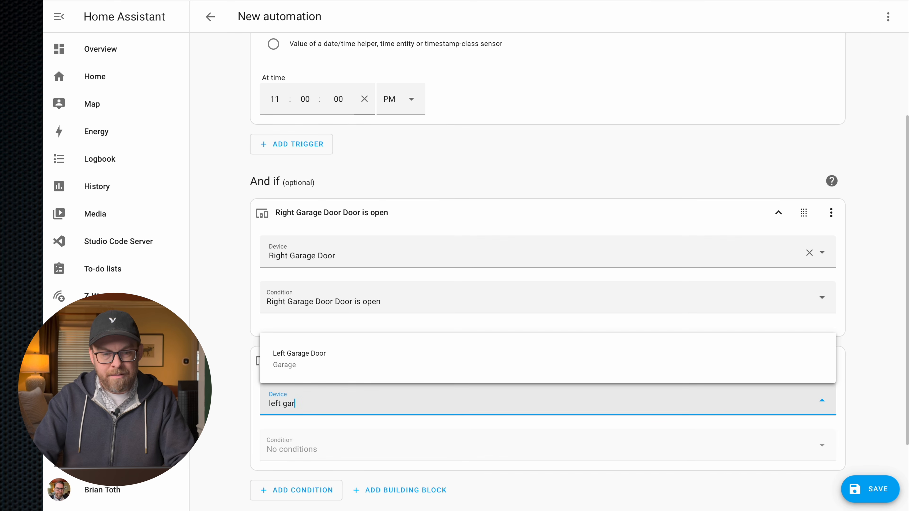
{"action": "left_click", "coordinate": [334, 372]}
{"action": "left_click", "coordinate": [335, 448]}
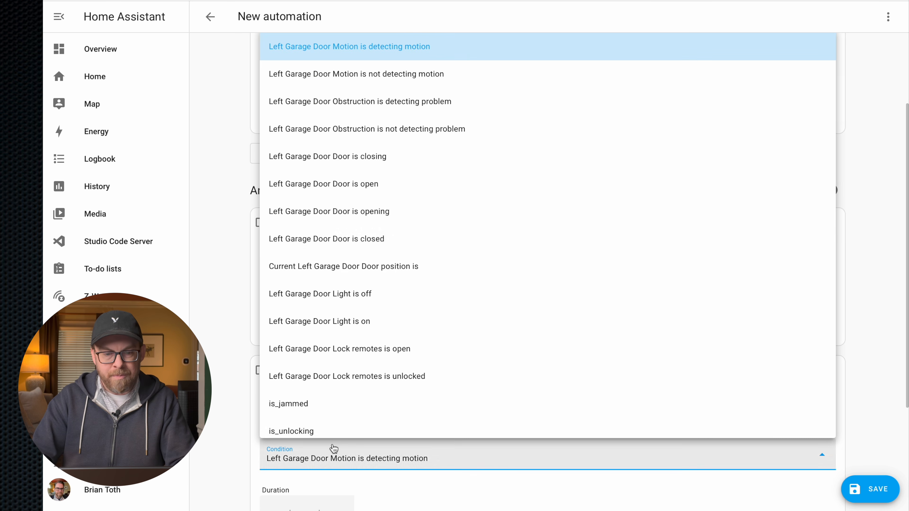
{"action": "left_click", "coordinate": [357, 187]}
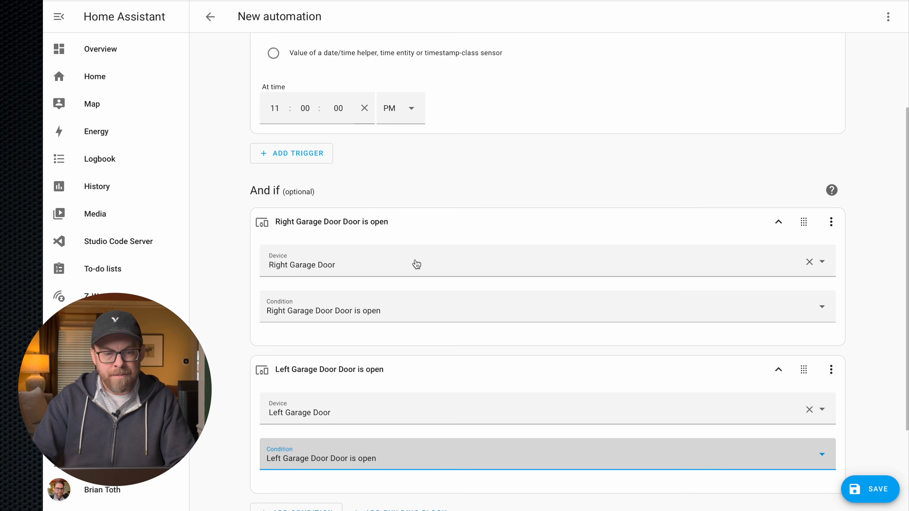
Step: Add an action that sends a notification via the iPhone 15 mobile app with the message "Garage door is open"
{"action": "scroll", "coordinate": [422, 366], "scroll_direction": "down", "scroll_amount": 3}
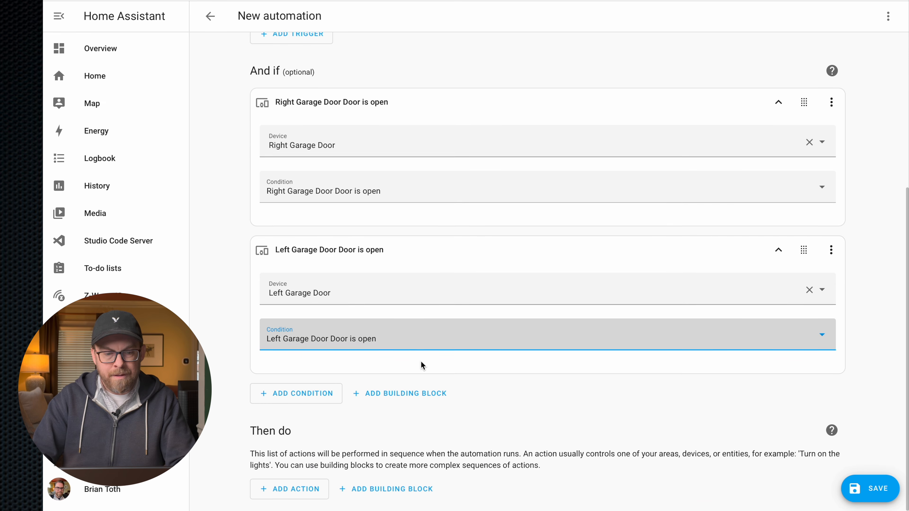
{"action": "left_click", "coordinate": [304, 492]}
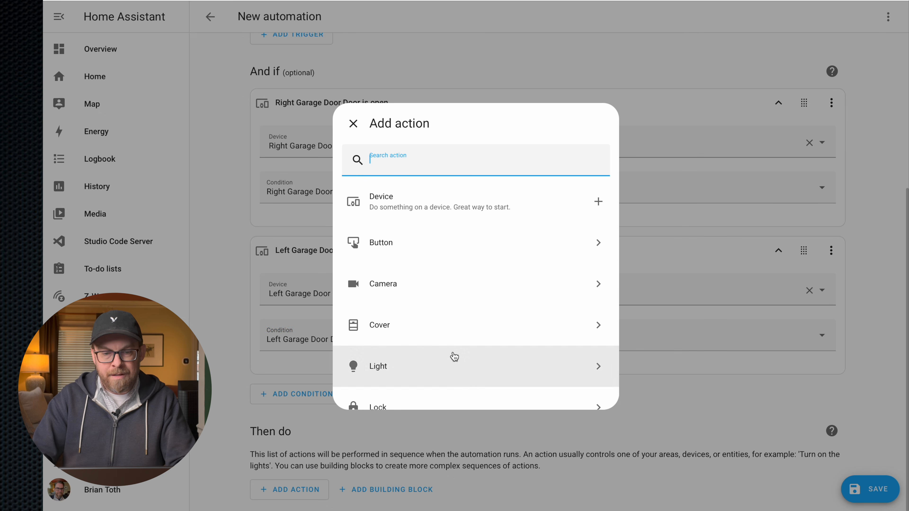
{"action": "scroll", "coordinate": [453, 358], "scroll_direction": "down", "scroll_amount": 5}
{"action": "scroll", "coordinate": [453, 357], "scroll_direction": "down", "scroll_amount": 2}
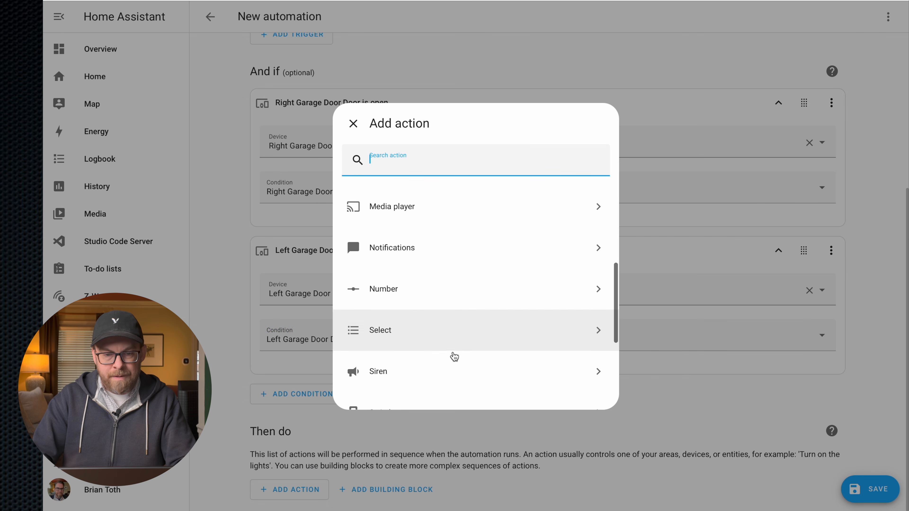
{"action": "left_click", "coordinate": [421, 259]}
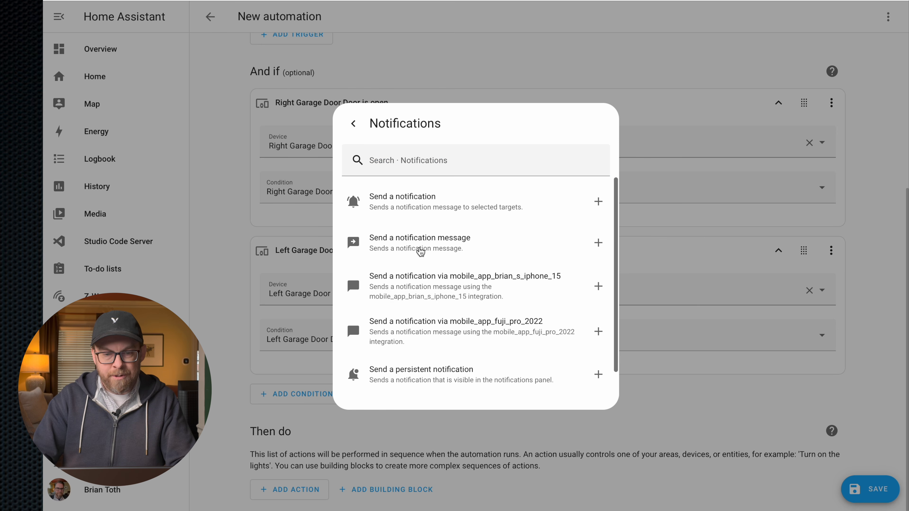
{"action": "left_click", "coordinate": [453, 295]}
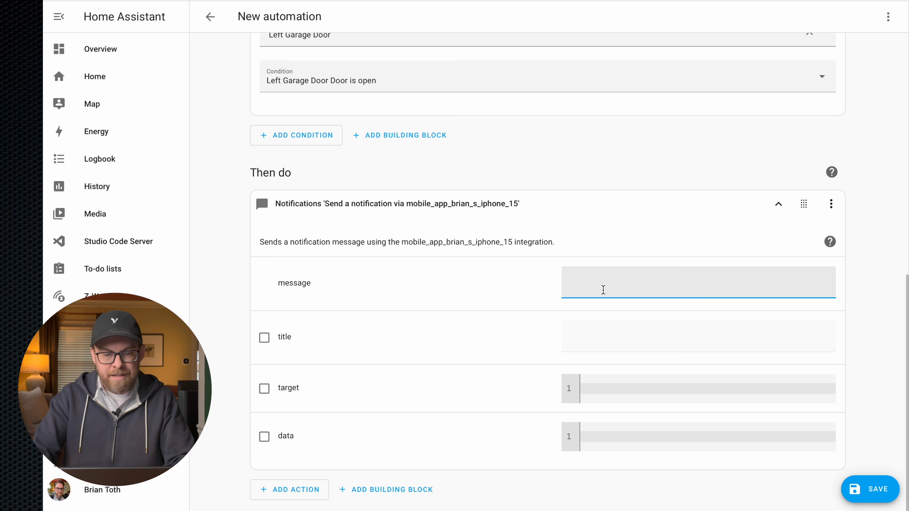
{"action": "type", "text": "Garage door is open"}
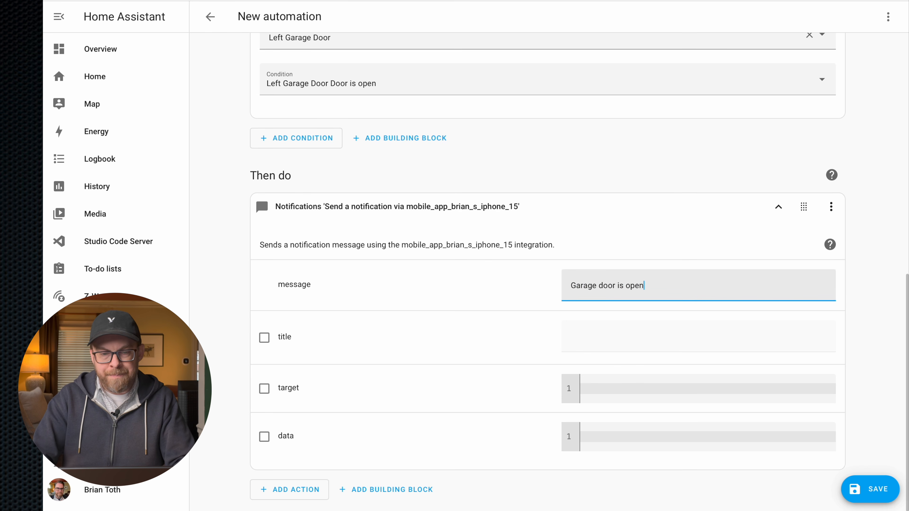
Step: Collapse the details of the notification action, both garage door conditions and the 11:00 PM trigger
{"action": "left_click", "coordinate": [779, 207]}
{"action": "scroll", "coordinate": [778, 215], "scroll_direction": "up", "scroll_amount": 2}
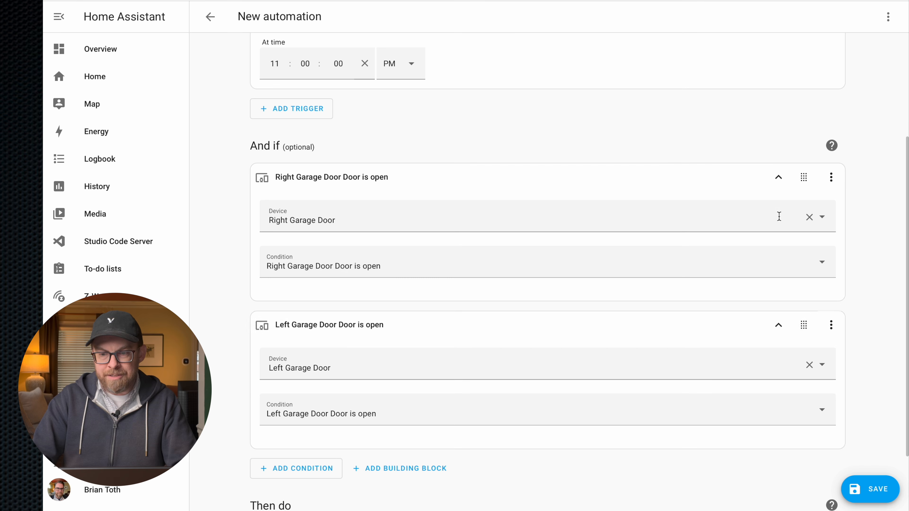
{"action": "left_click", "coordinate": [779, 324]}
{"action": "left_click", "coordinate": [779, 211]}
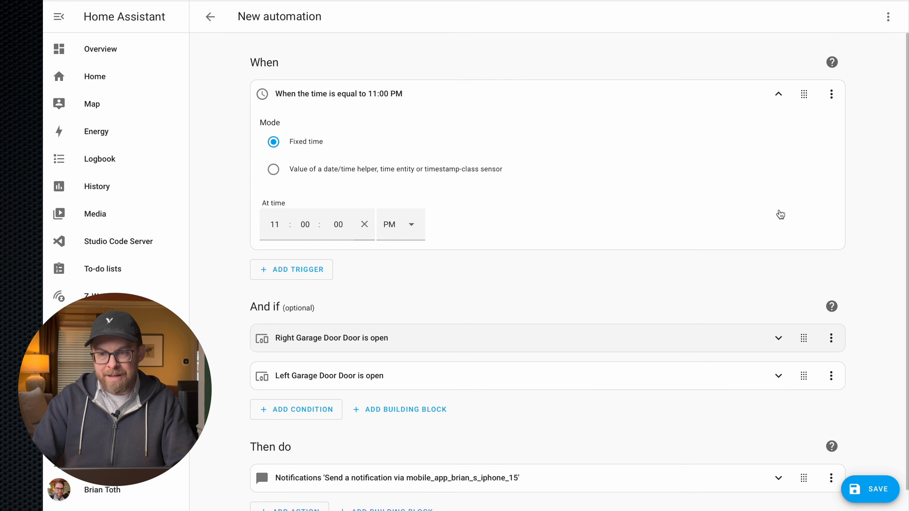
{"action": "left_click", "coordinate": [782, 93]}
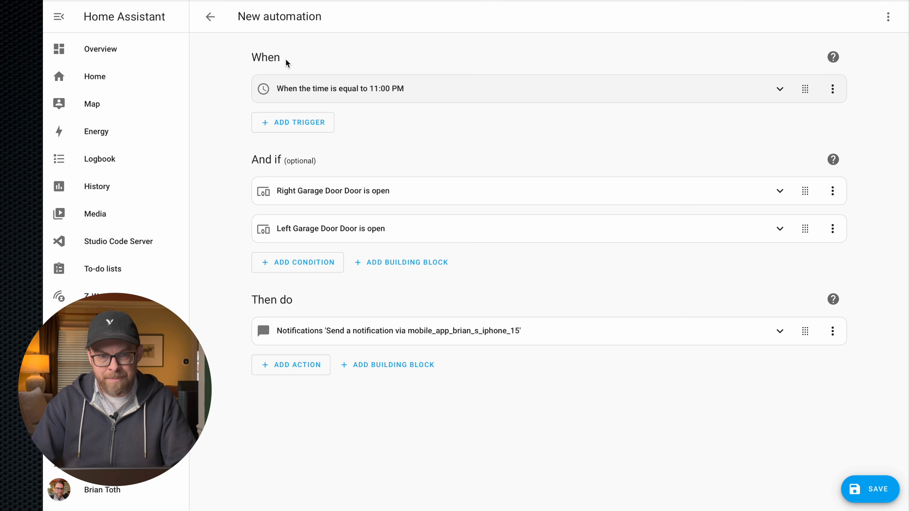
Step: Add a second fixed-time trigger for 12:00 AM and collapse its details
{"action": "left_click", "coordinate": [307, 130]}
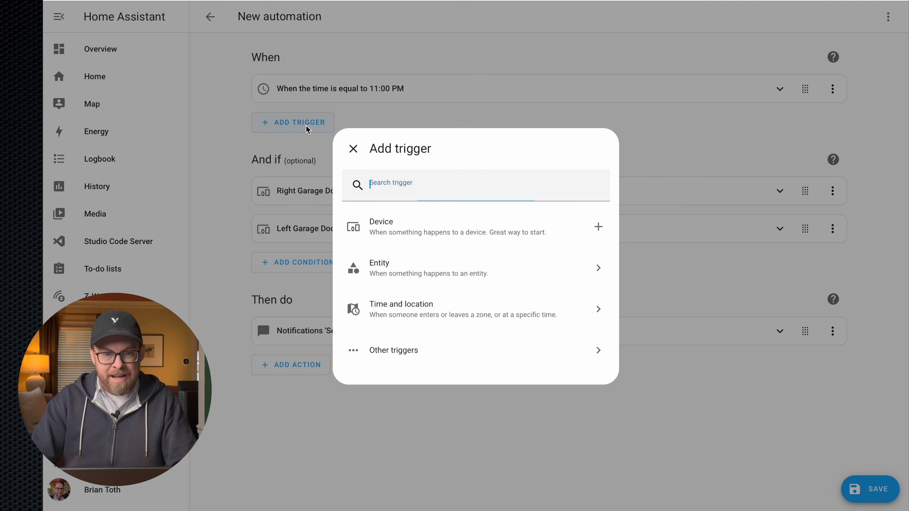
{"action": "left_click", "coordinate": [415, 309]}
{"action": "left_click", "coordinate": [414, 322]}
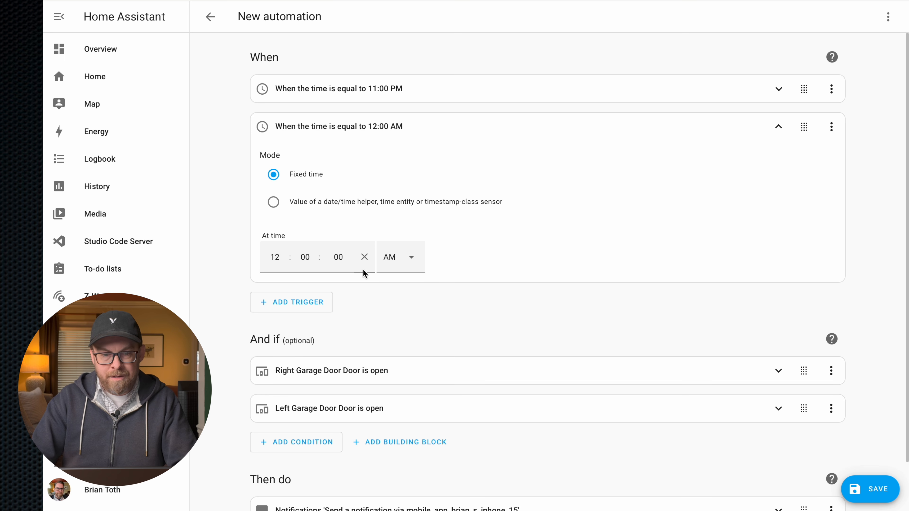
{"action": "left_click", "coordinate": [269, 256]}
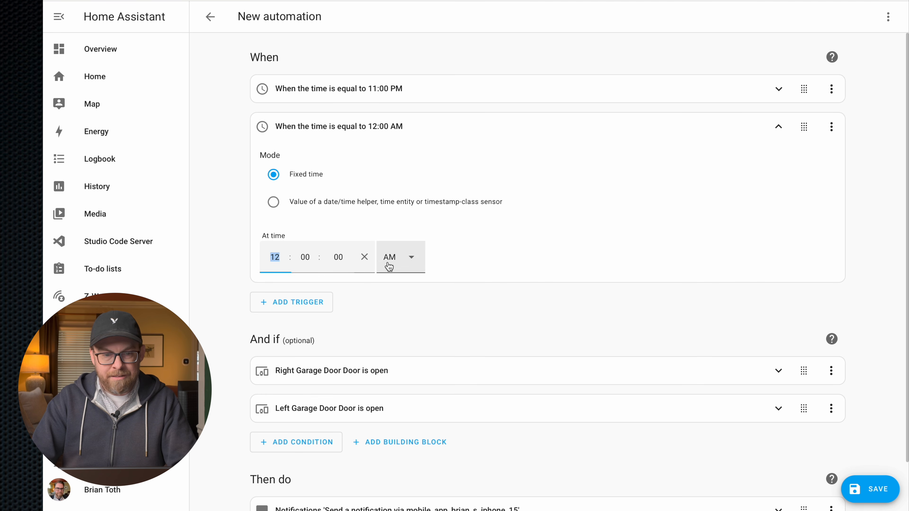
{"action": "left_click", "coordinate": [779, 129]}
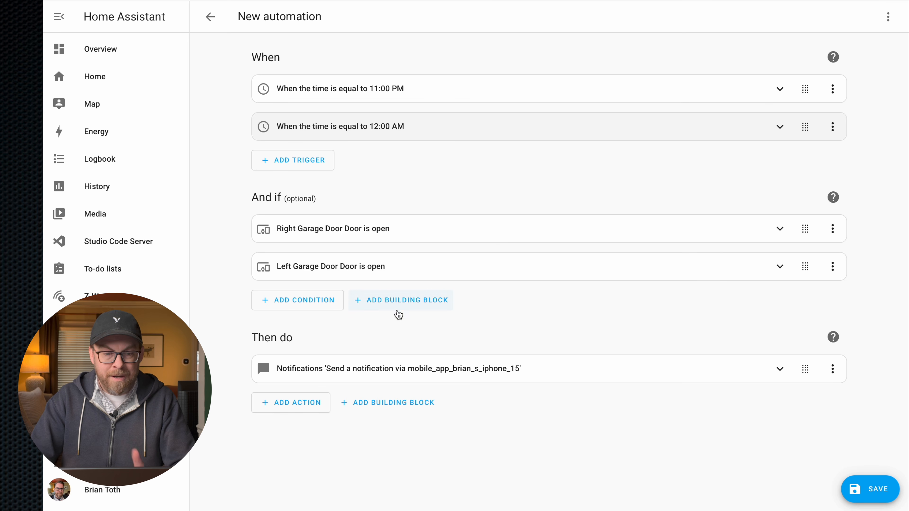
Step: Add an Or building block to the conditions and move the left and right garage door conditions into it
{"action": "left_click", "coordinate": [400, 304]}
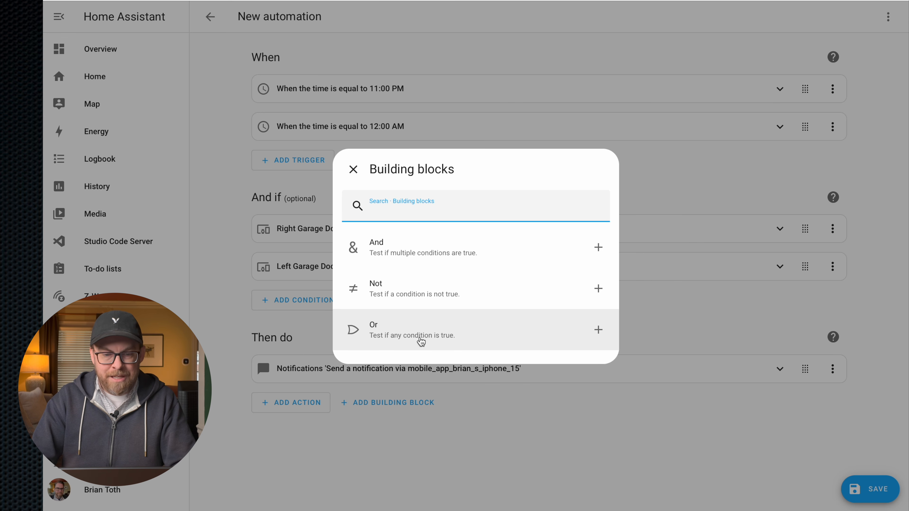
{"action": "left_click", "coordinate": [447, 338]}
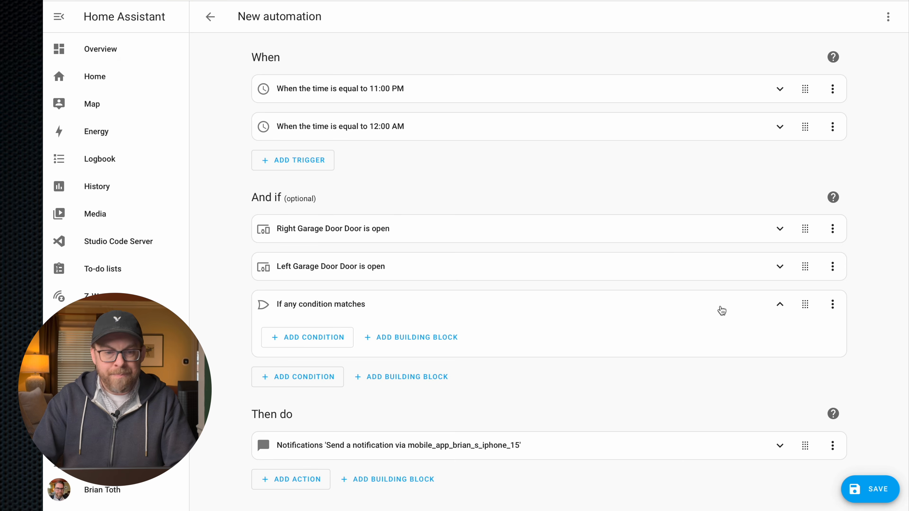
{"action": "left_click_drag", "start_coordinate": [806, 267], "coordinate": [809, 325]}
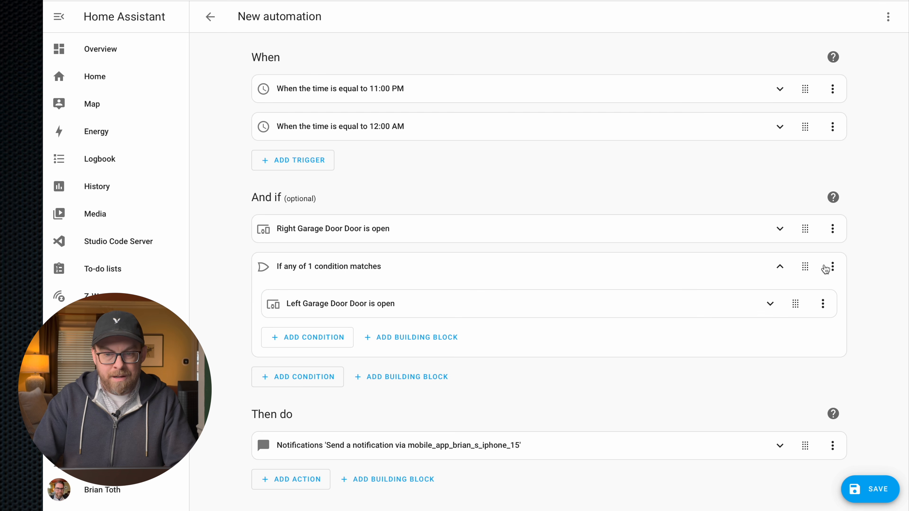
{"action": "left_click_drag", "start_coordinate": [807, 231], "coordinate": [798, 306]}
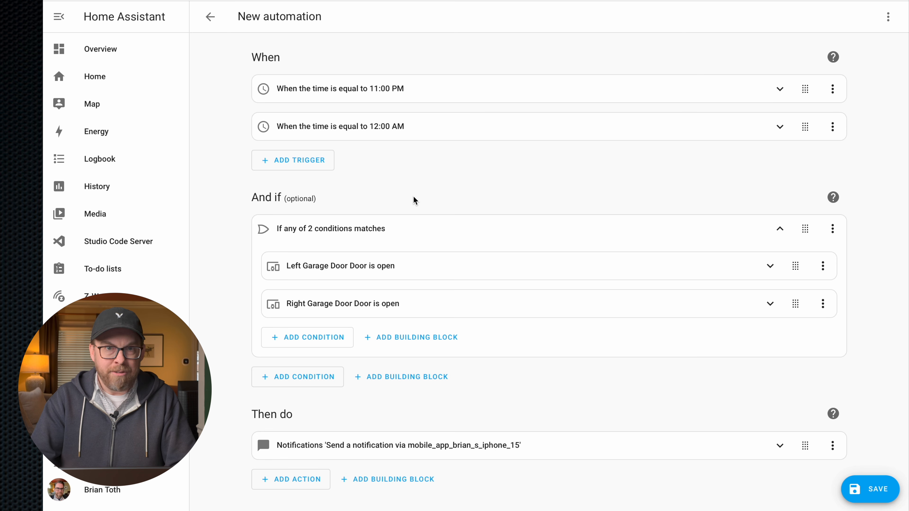
Step: Add an entity state trigger for the Home zone changing to 0 and collapse its details
{"action": "left_click", "coordinate": [301, 167]}
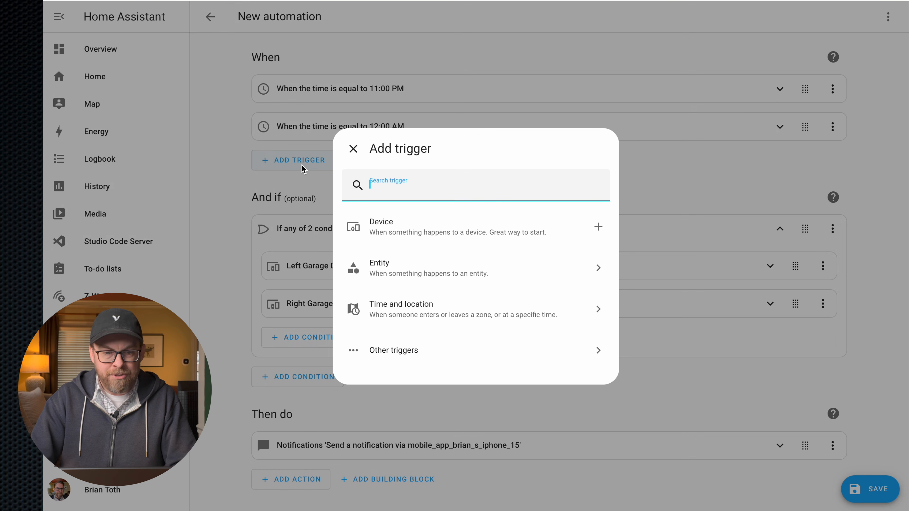
{"action": "left_click", "coordinate": [433, 270]}
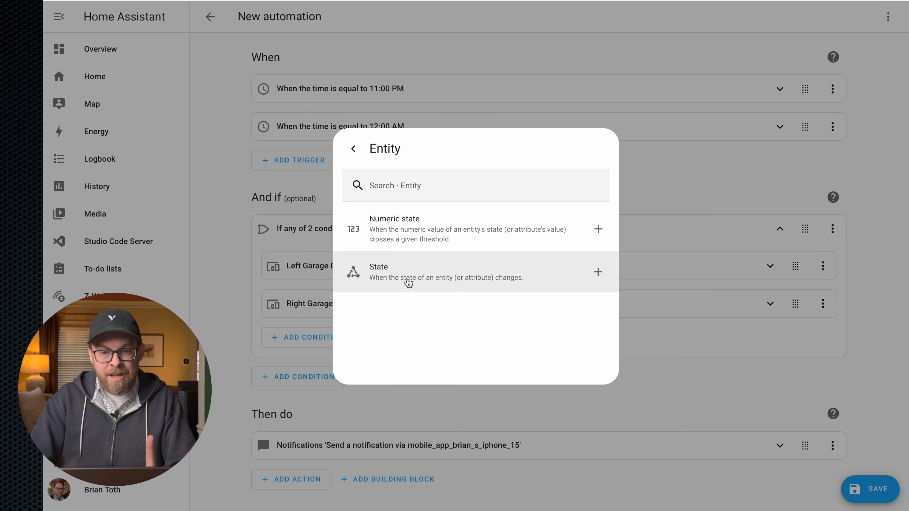
{"action": "left_click", "coordinate": [448, 269]}
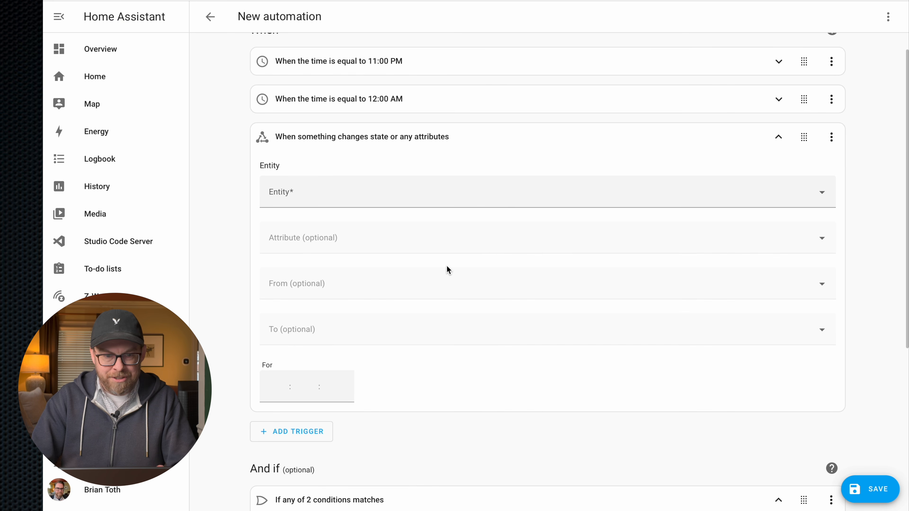
{"action": "left_click", "coordinate": [335, 198]}
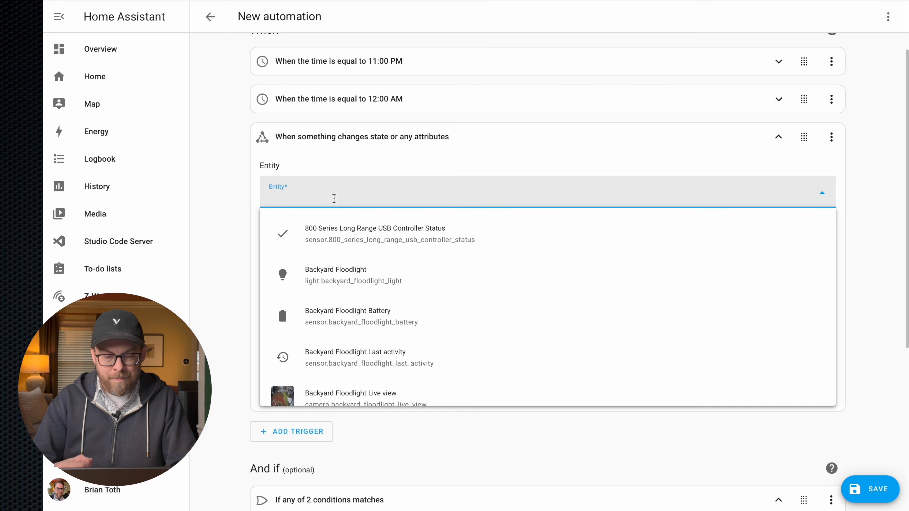
{"action": "type", "text": "home"}
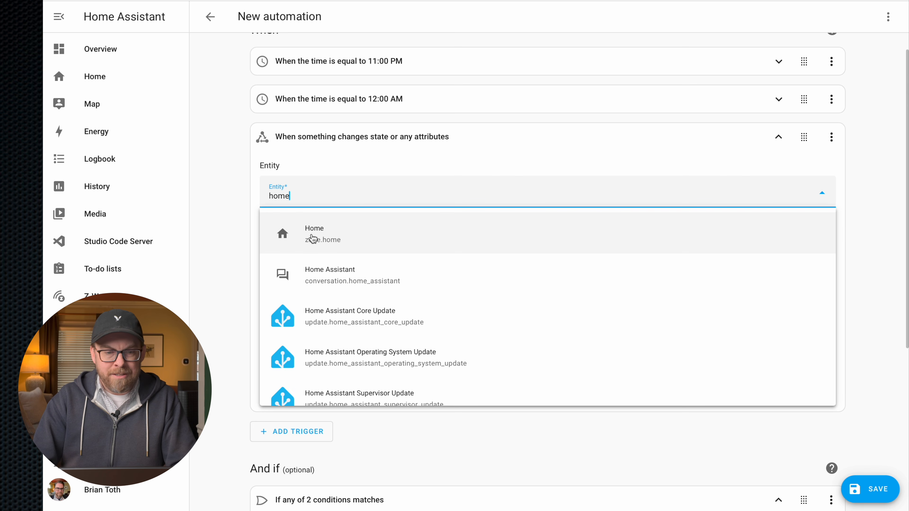
{"action": "left_click", "coordinate": [313, 239]}
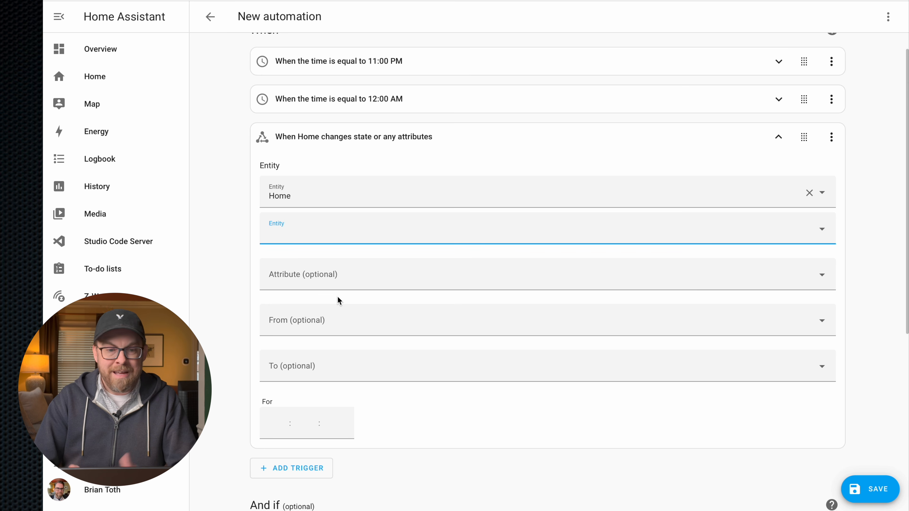
{"action": "left_click", "coordinate": [294, 361]}
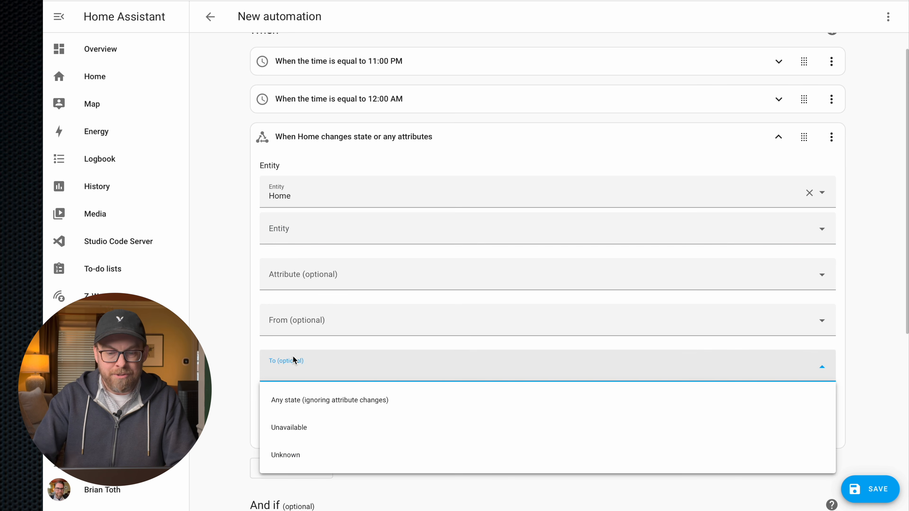
{"action": "type", "text": "0"}
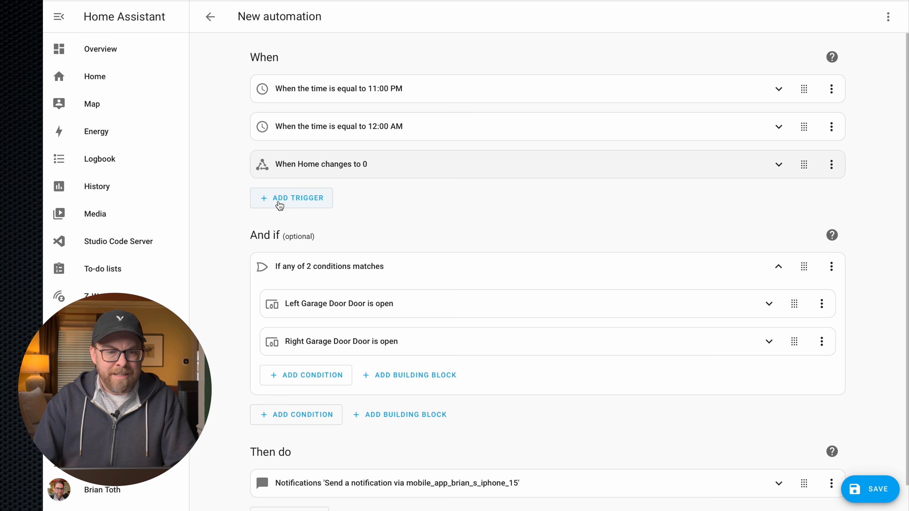
Step: Add another entity state trigger for the Home zone changing from 0
{"action": "left_click", "coordinate": [280, 201]}
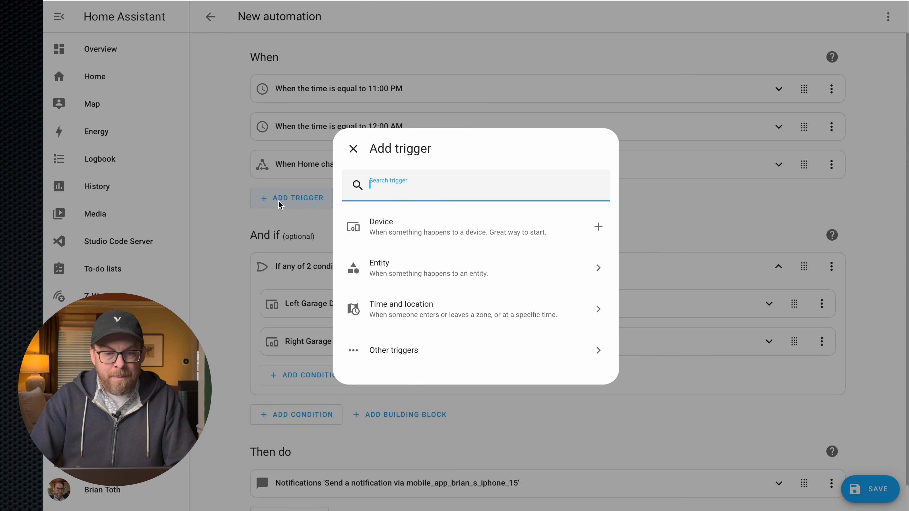
{"action": "left_click", "coordinate": [451, 273]}
{"action": "left_click", "coordinate": [450, 273]}
{"action": "left_click", "coordinate": [347, 198]}
{"action": "type", "text": "home"}
{"action": "left_click", "coordinate": [326, 244]}
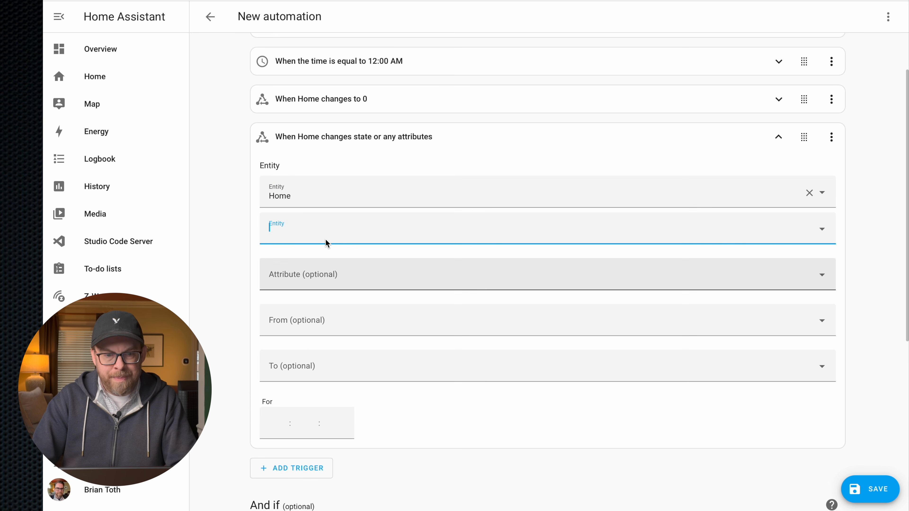
{"action": "left_click", "coordinate": [333, 322]}
{"action": "type", "text": "0"}
{"action": "left_click", "coordinate": [514, 448]}
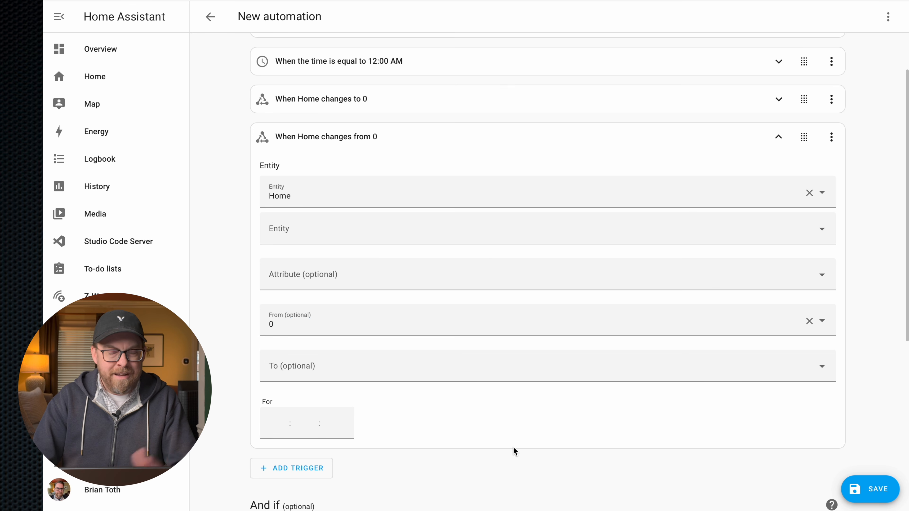
Step: Set the duration of the trigger for Home changing from 0 to 20 minutes
{"action": "left_click", "coordinate": [303, 427]}
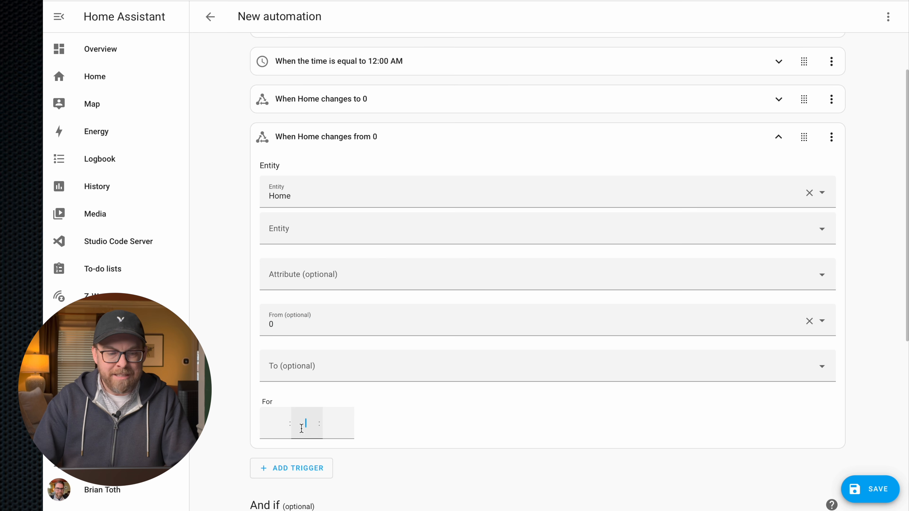
{"action": "type", "text": "20"}
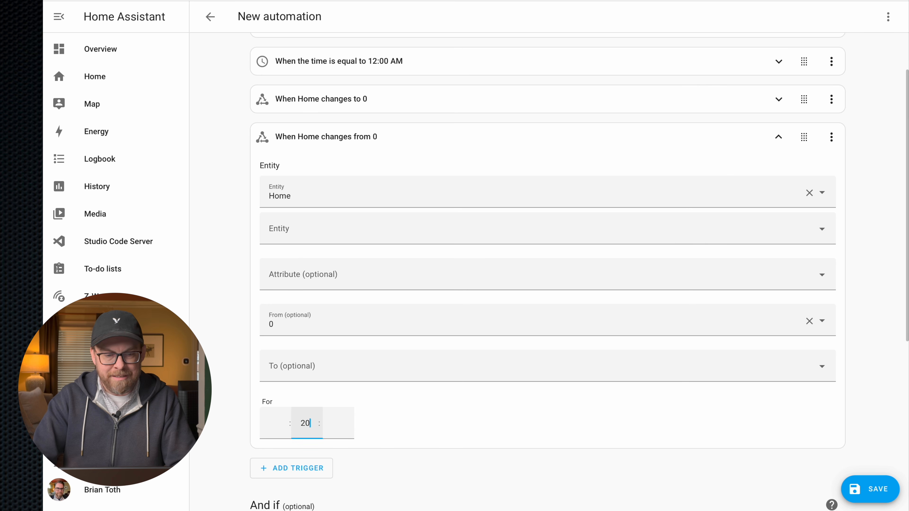
{"action": "left_click", "coordinate": [443, 436]}
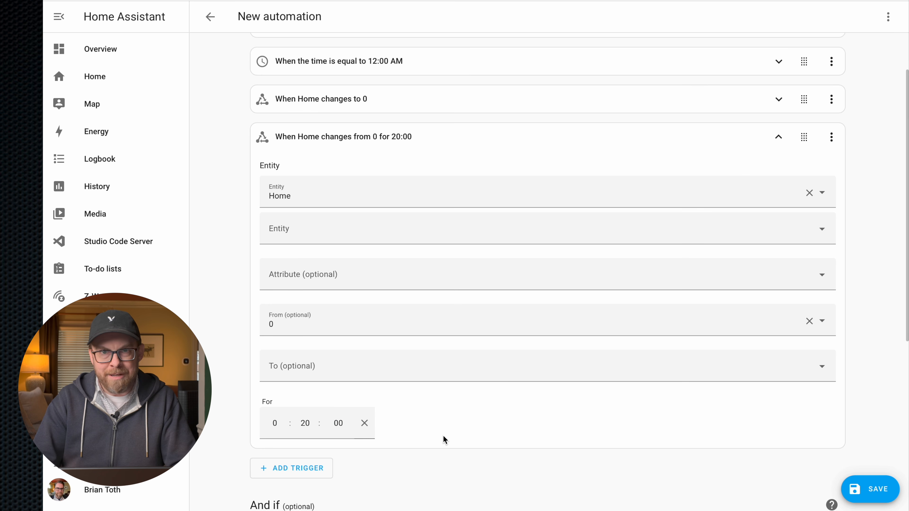
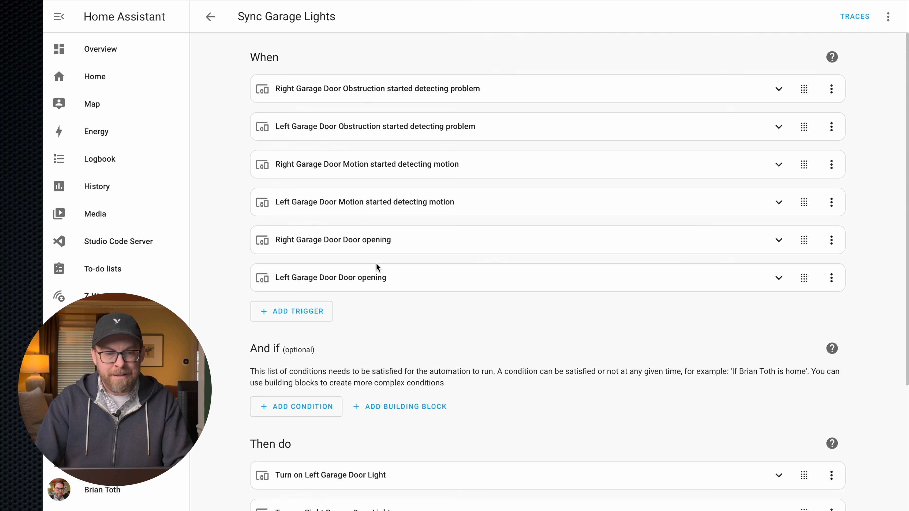
Step: Review the triggers, conditions and actions of the Sync Garage Lights automation
{"action": "scroll", "coordinate": [375, 262], "scroll_direction": "down", "scroll_amount": 2}
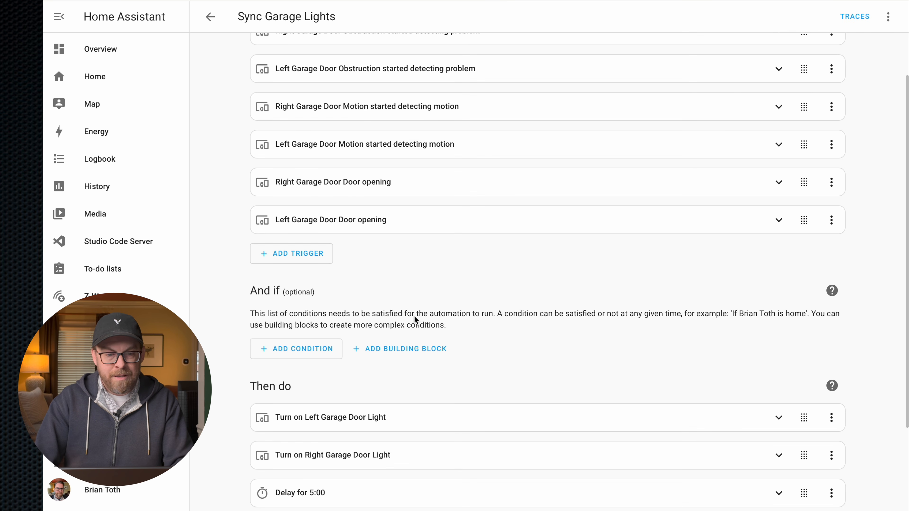
{"action": "scroll", "coordinate": [414, 316], "scroll_direction": "down", "scroll_amount": 3}
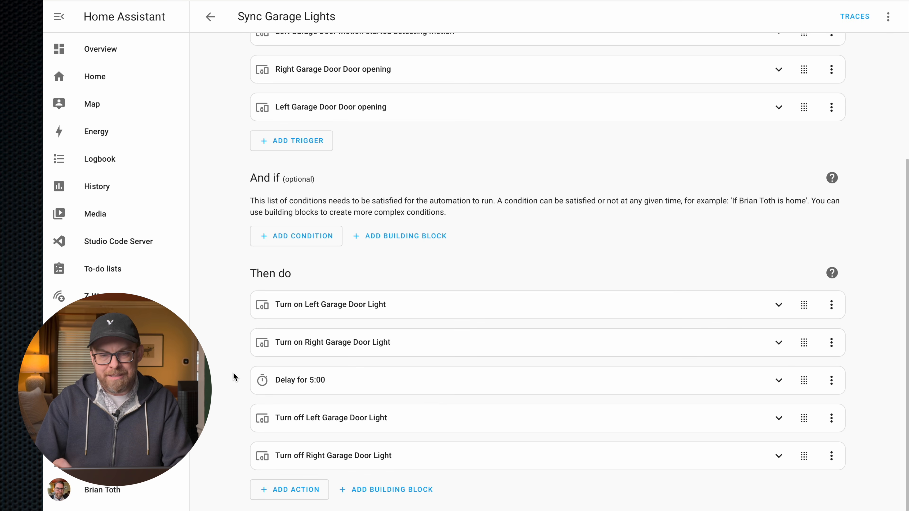
{"action": "scroll", "coordinate": [233, 373], "scroll_direction": "up", "scroll_amount": 5}
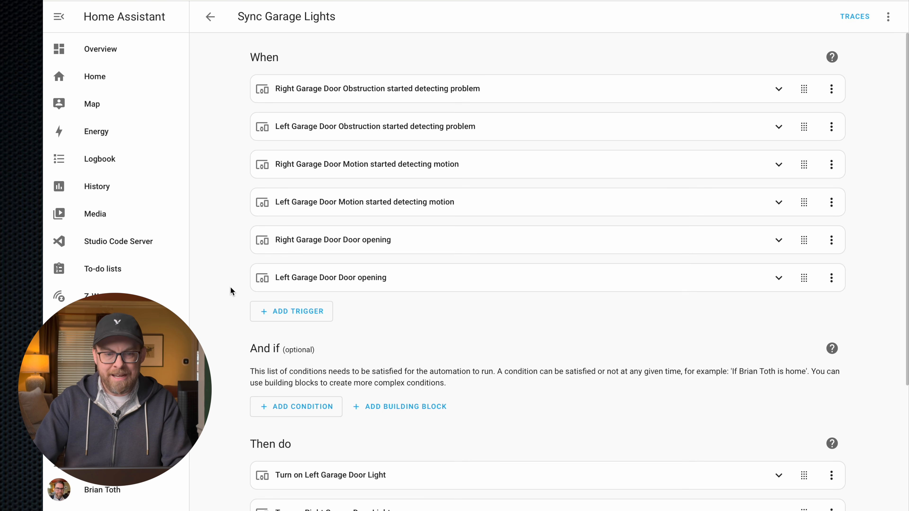
{"action": "scroll", "coordinate": [431, 326], "scroll_direction": "down", "scroll_amount": 5}
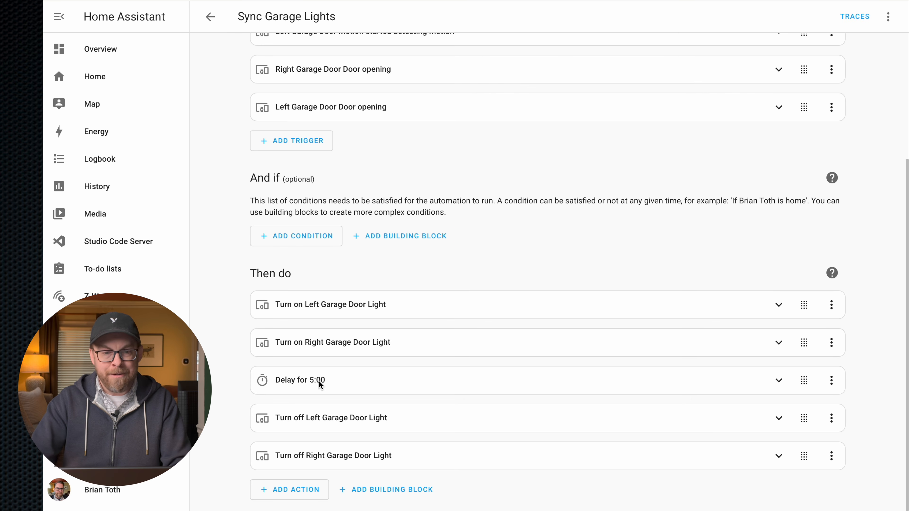
{"action": "scroll", "coordinate": [406, 412], "scroll_direction": "up", "scroll_amount": 5}
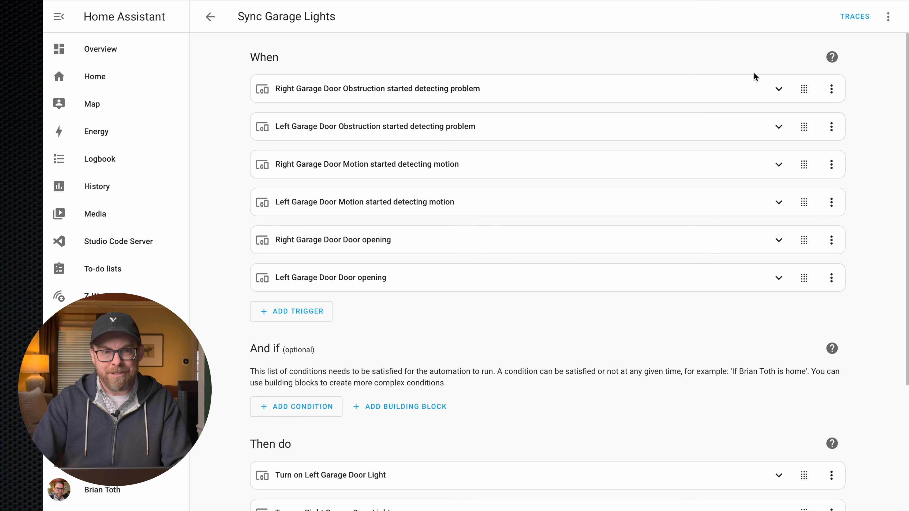
Step: Check the run mode options of the Sync Garage Lights automation and close them without changing the mode
{"action": "left_click", "coordinate": [887, 18]}
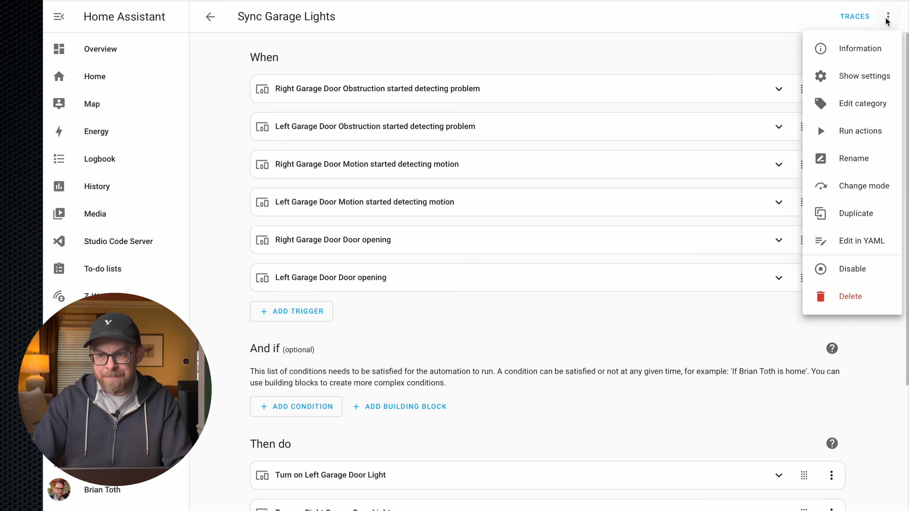
{"action": "left_click", "coordinate": [851, 192]}
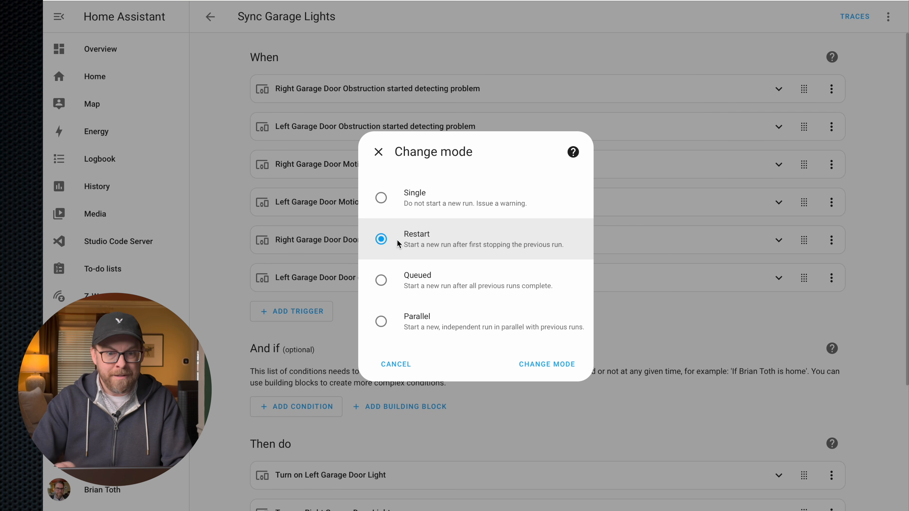
{"action": "left_click", "coordinate": [378, 152]}
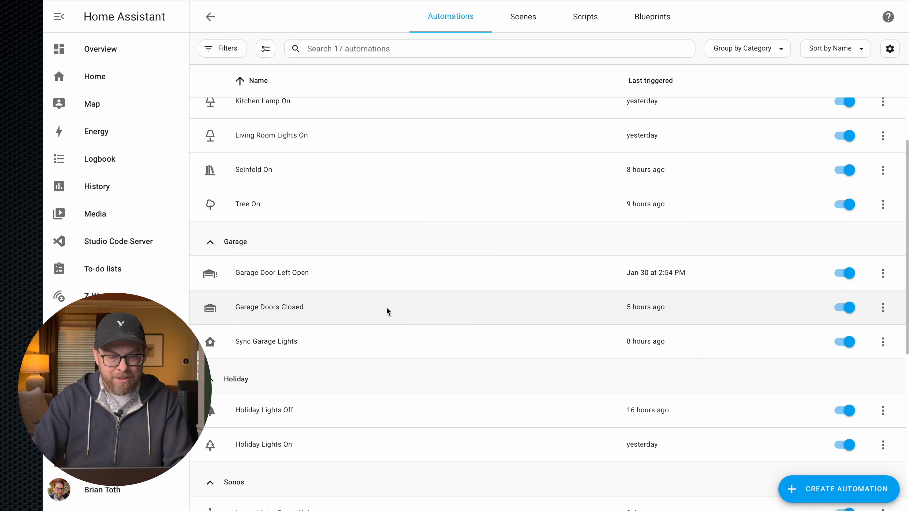
Step: Open the Garage Doors Closed automation and review its triggers, conditions and actions
{"action": "left_click", "coordinate": [387, 307]}
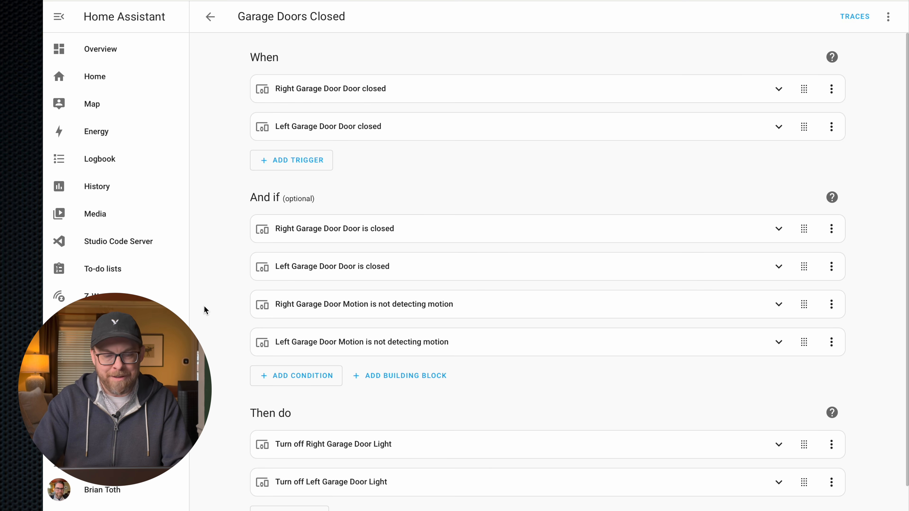
{"action": "scroll", "coordinate": [573, 394], "scroll_direction": "down", "scroll_amount": 1}
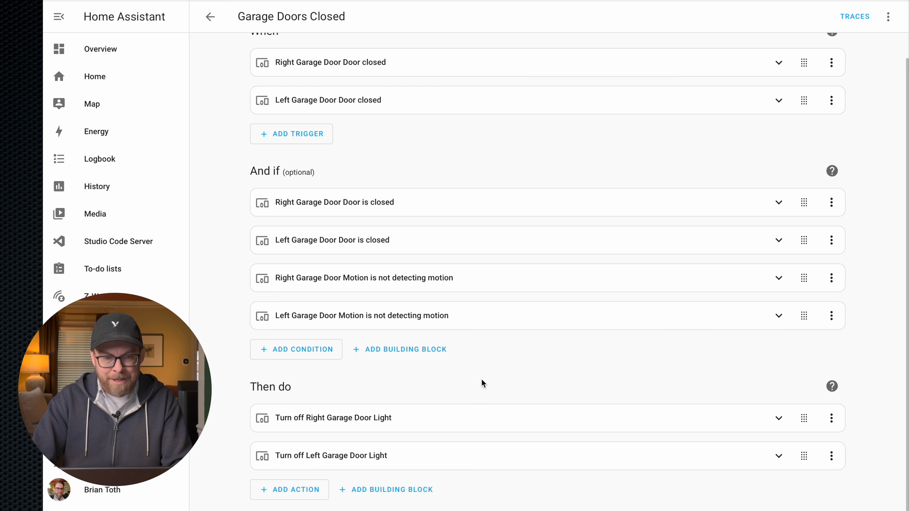
{"action": "scroll", "coordinate": [653, 311], "scroll_direction": "up", "scroll_amount": 1}
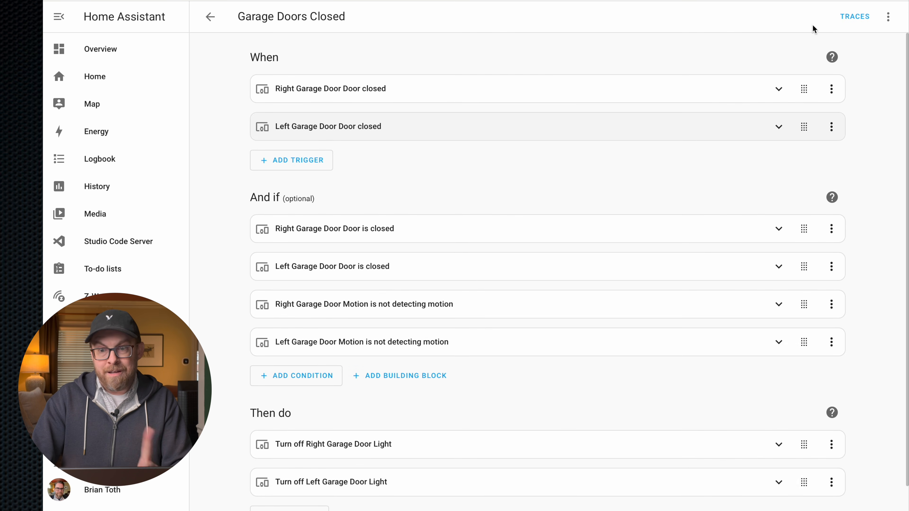
Step: Expand the right and left garage door closed triggers and examine their devices and durations alongside the conditions
{"action": "left_click", "coordinate": [779, 89]}
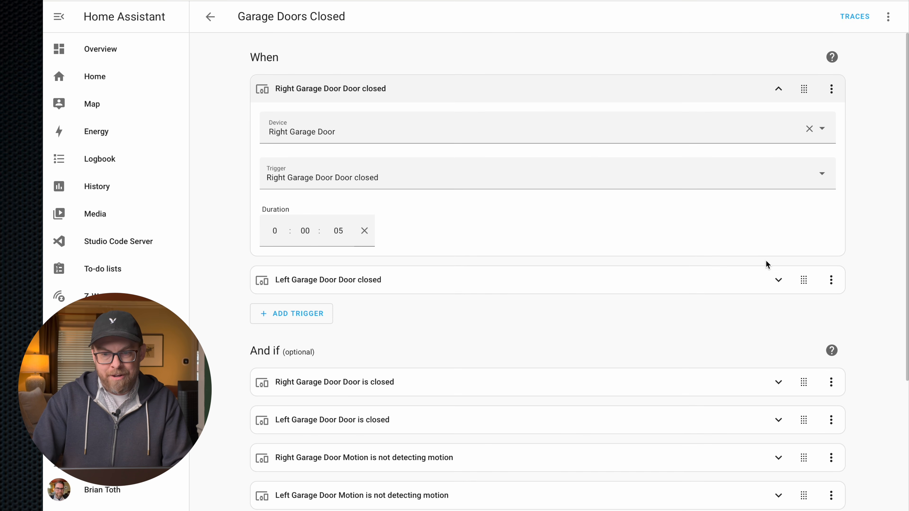
{"action": "left_click", "coordinate": [778, 281]}
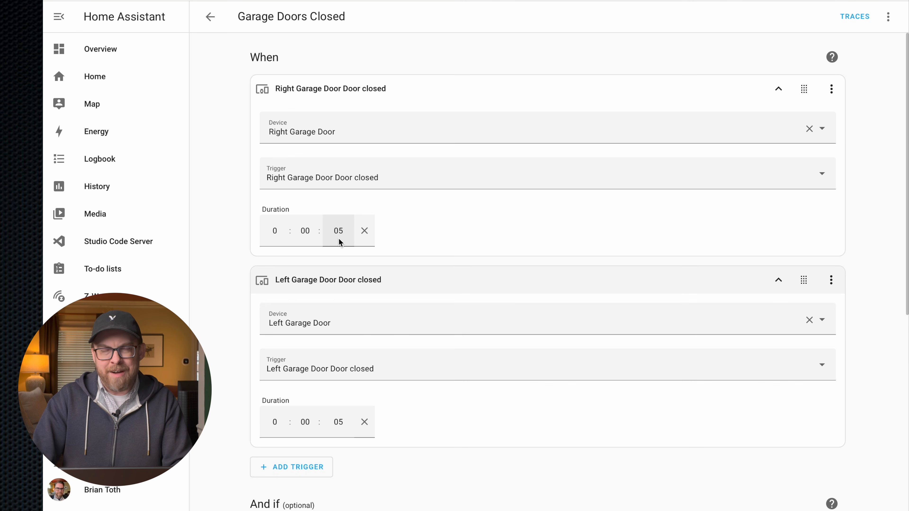
{"action": "scroll", "coordinate": [339, 238], "scroll_direction": "down", "scroll_amount": 5}
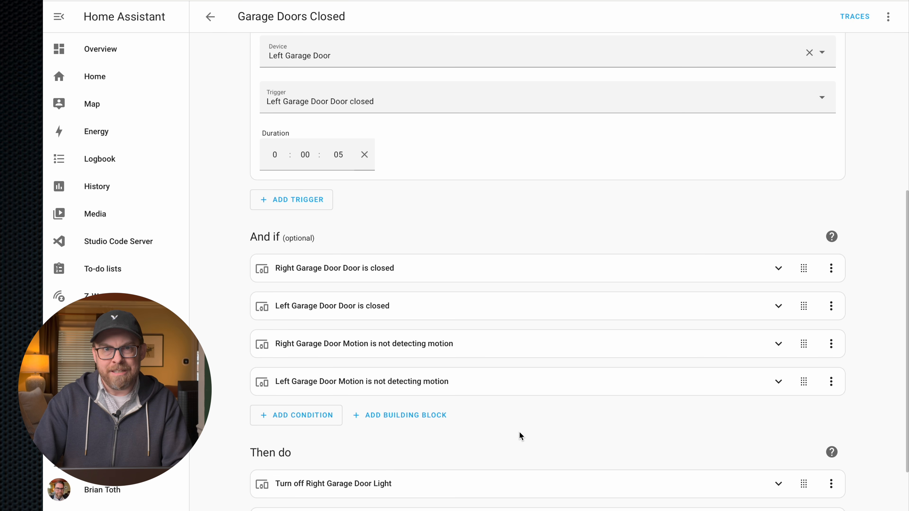
{"action": "scroll", "coordinate": [521, 434], "scroll_direction": "up", "scroll_amount": 5}
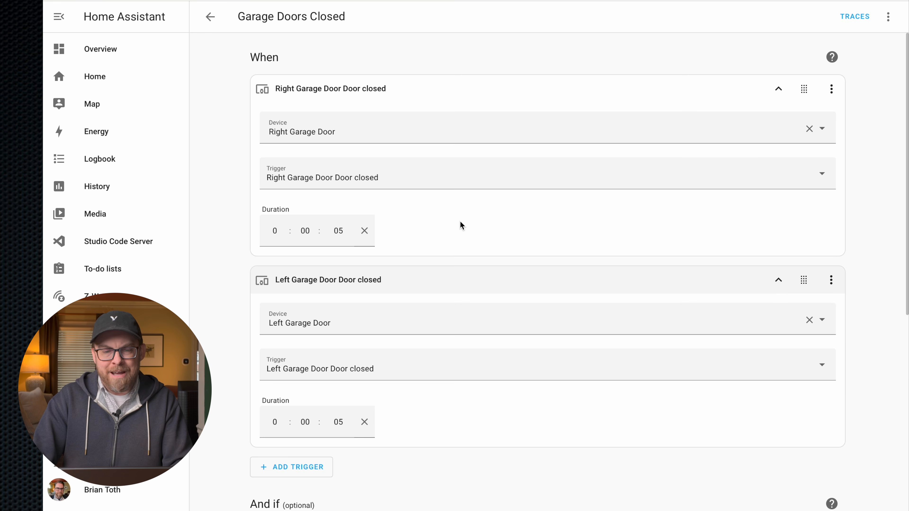
{"action": "scroll", "coordinate": [460, 225], "scroll_direction": "down", "scroll_amount": 3}
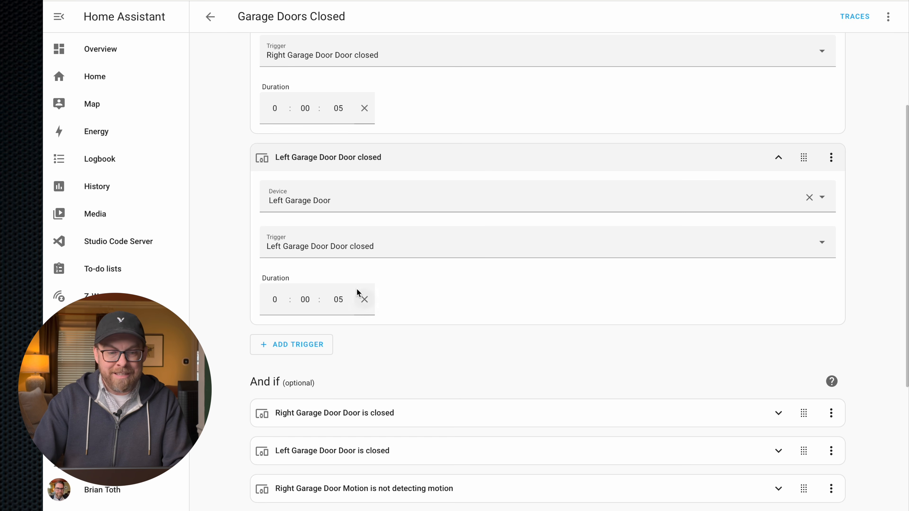
{"action": "scroll", "coordinate": [341, 303], "scroll_direction": "up", "scroll_amount": 3}
{"action": "scroll", "coordinate": [384, 217], "scroll_direction": "down", "scroll_amount": 1}
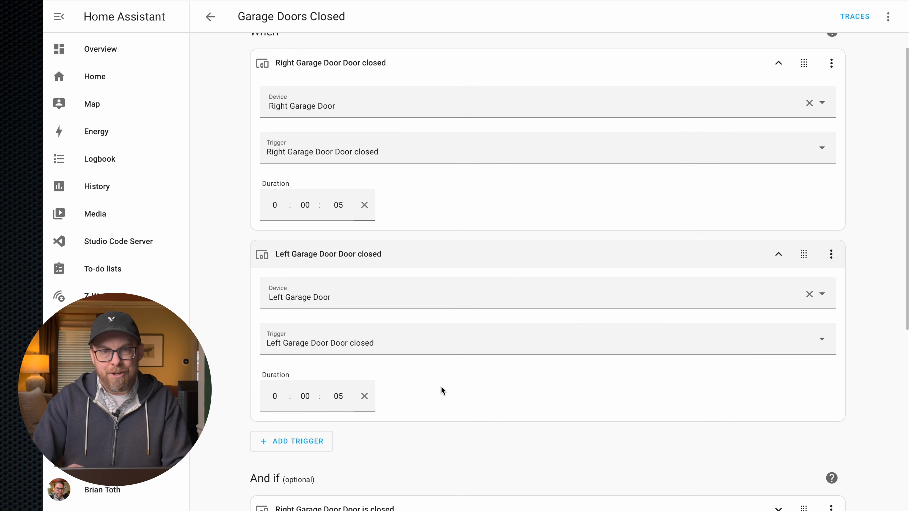
{"action": "scroll", "coordinate": [441, 389], "scroll_direction": "up", "scroll_amount": 1}
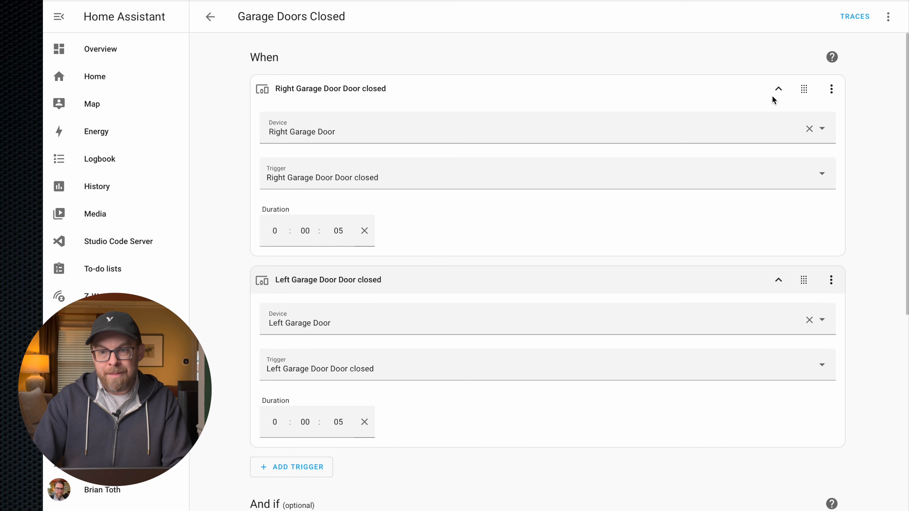
Step: Collapse both garage door closed triggers and return to the Garage group in the automations list
{"action": "left_click", "coordinate": [776, 94]}
{"action": "left_click", "coordinate": [779, 131]}
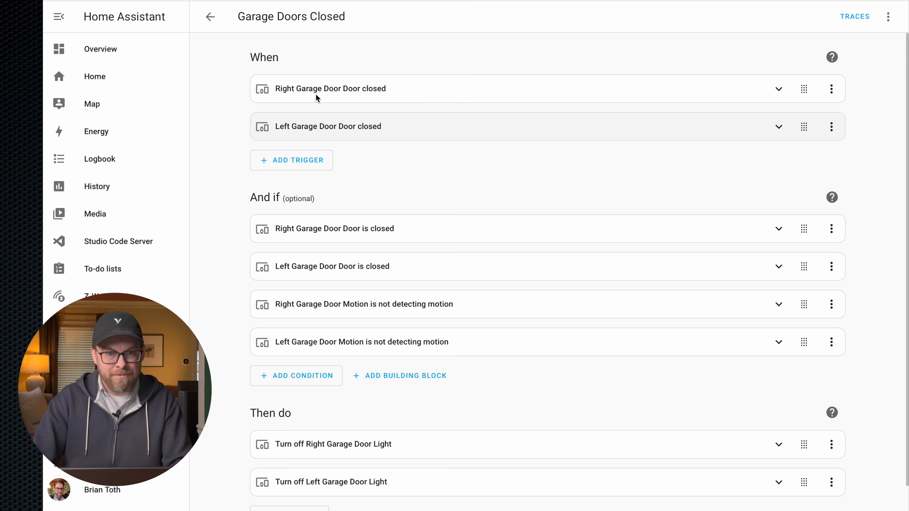
{"action": "left_click", "coordinate": [210, 16]}
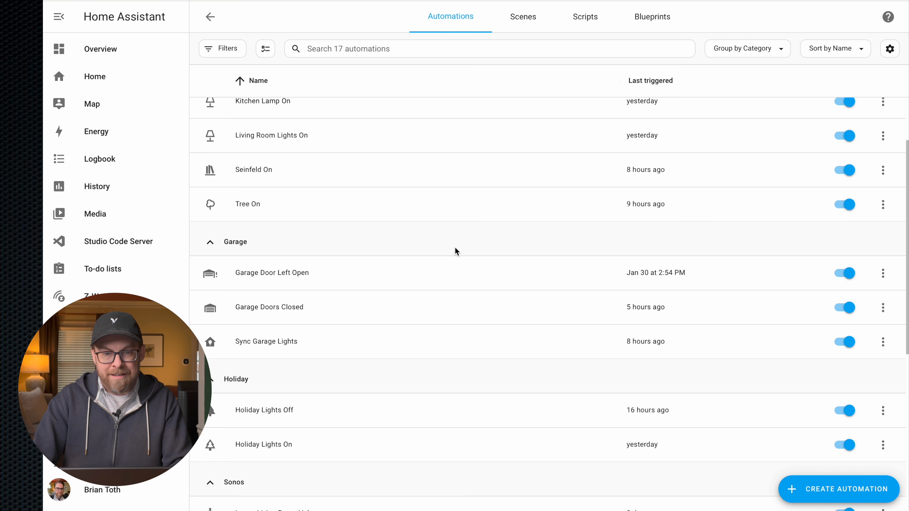
{"action": "scroll", "coordinate": [455, 250], "scroll_direction": "down", "scroll_amount": 1}
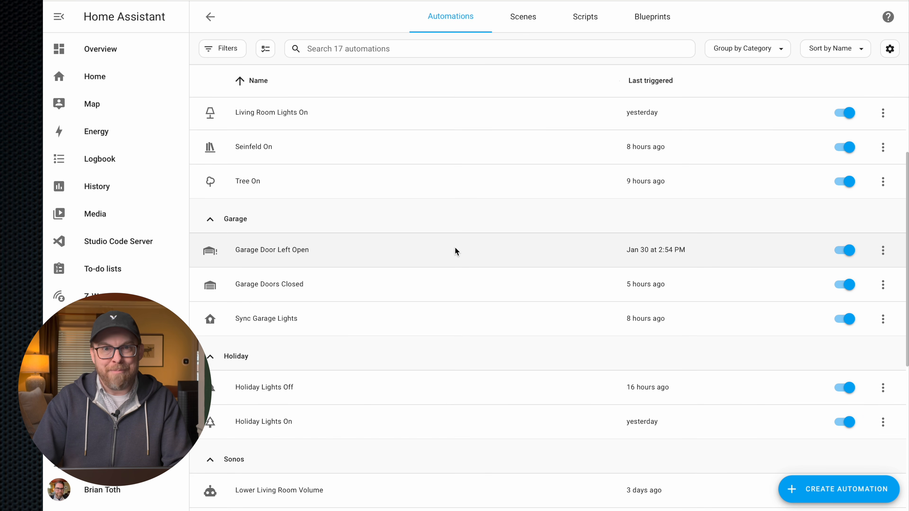